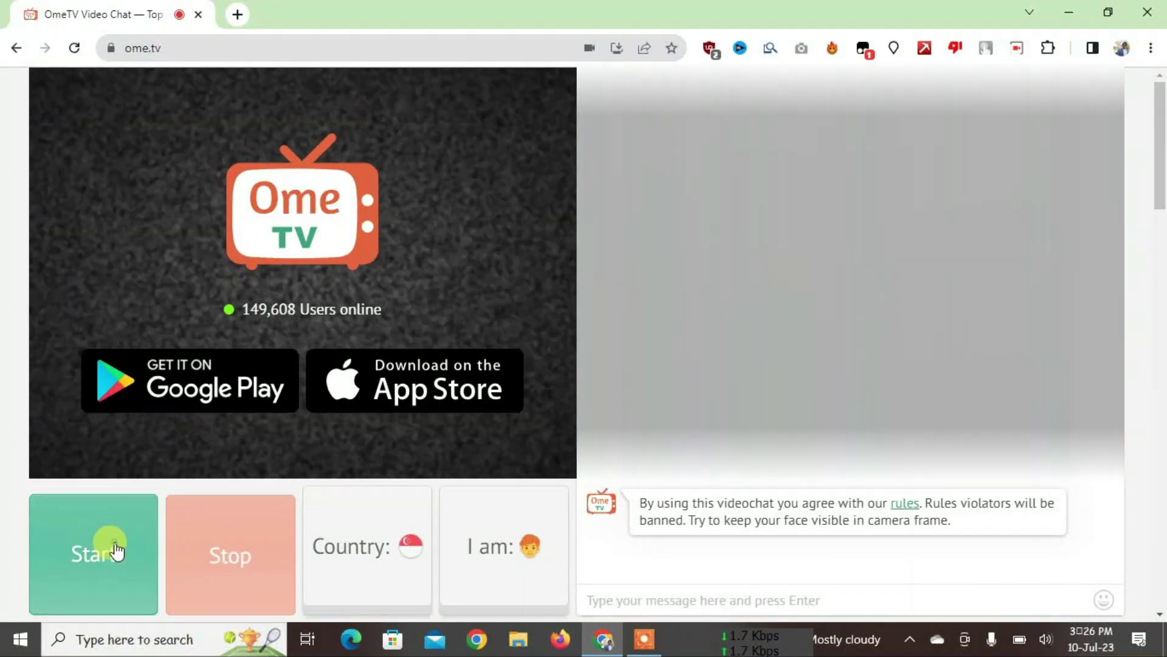
# - Start an OmeTV video chat, skip through several partners, then end the chat
pyautogui.click(116, 549)
pyautogui.click(117, 547)
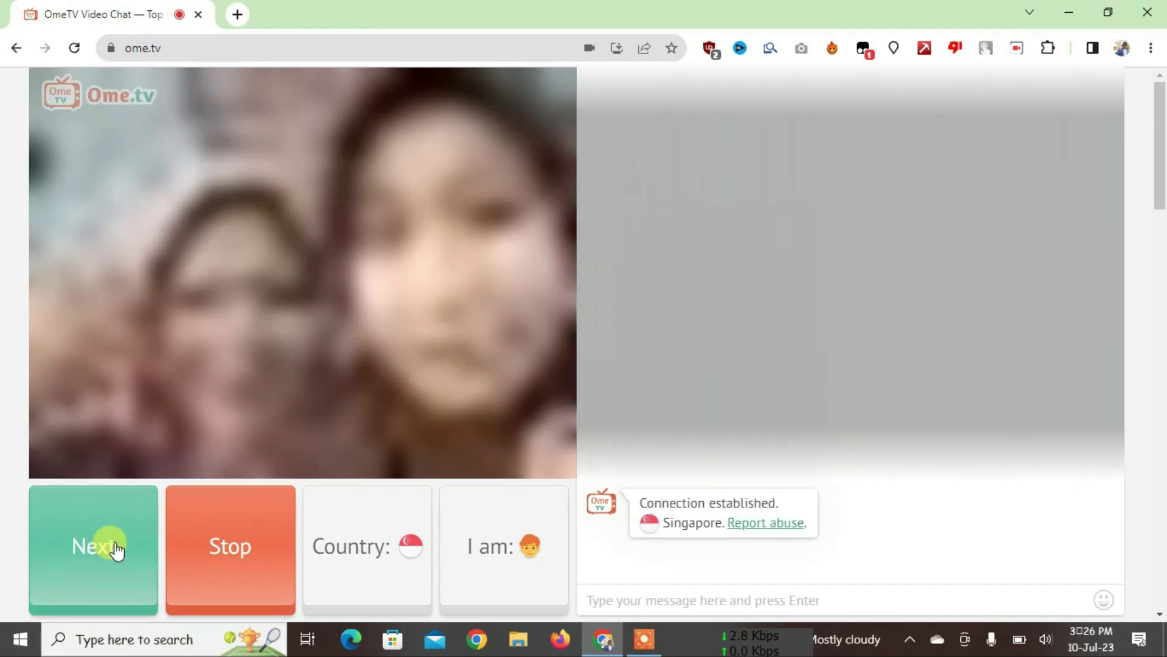
pyautogui.click(115, 547)
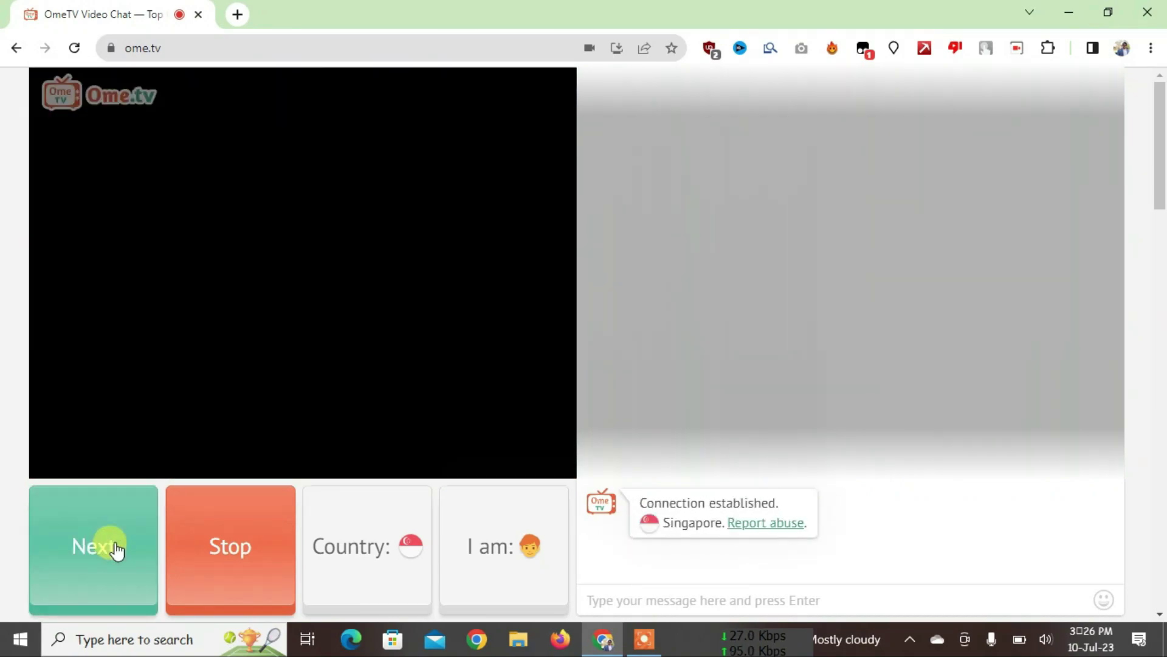
pyautogui.click(115, 548)
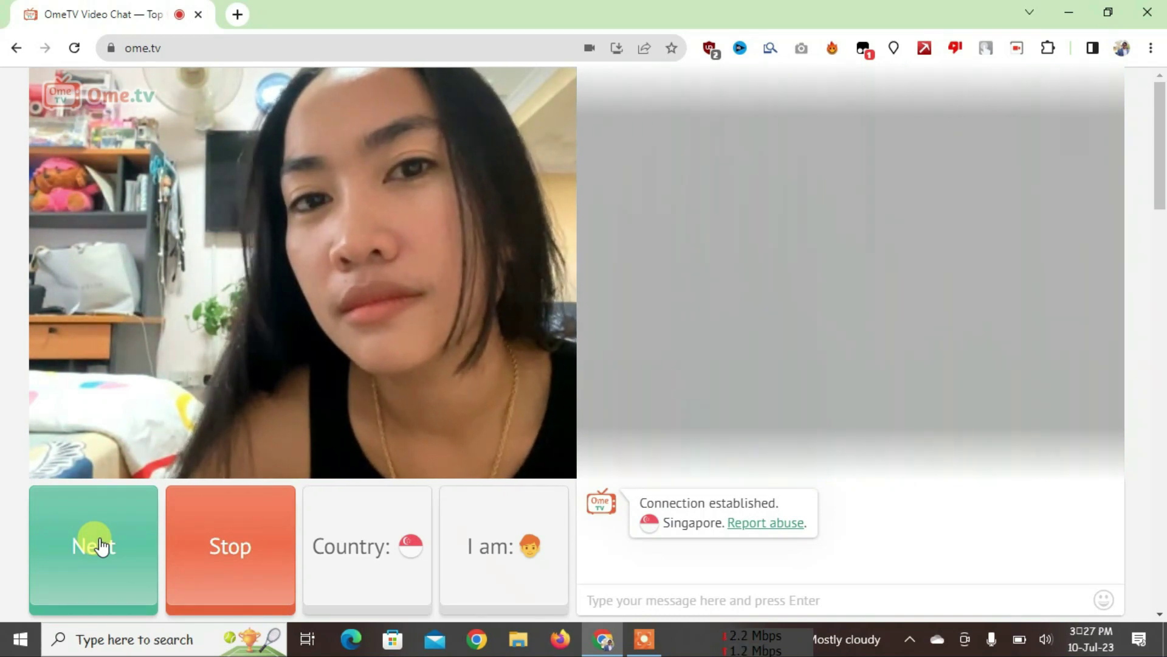
pyautogui.click(100, 544)
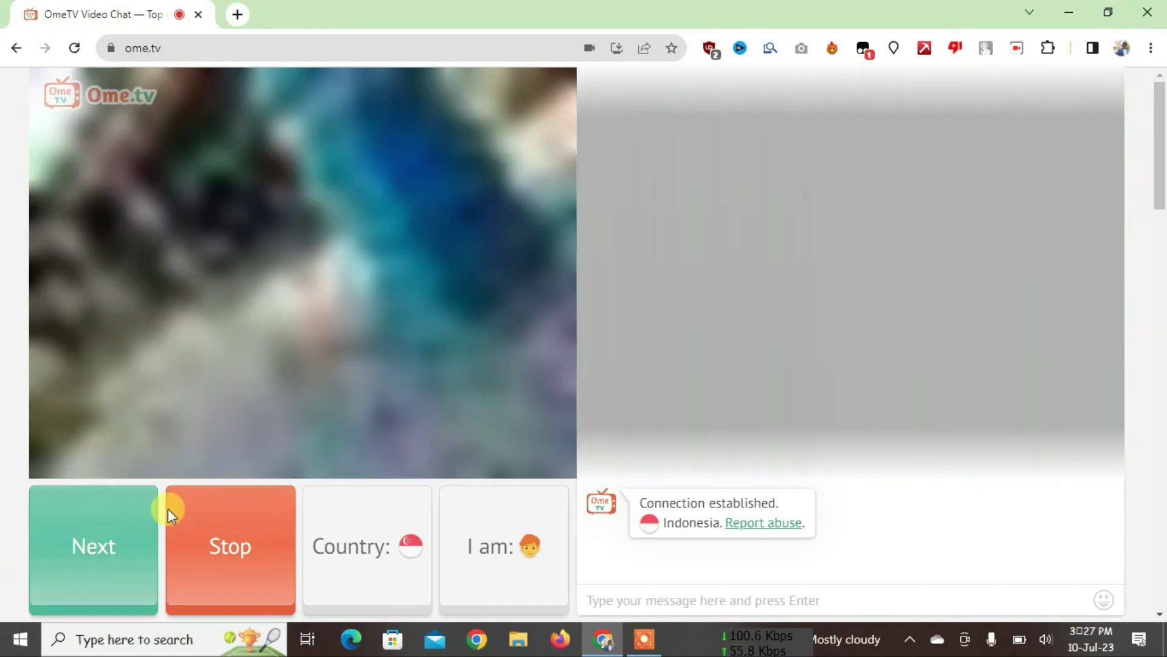
pyautogui.click(234, 543)
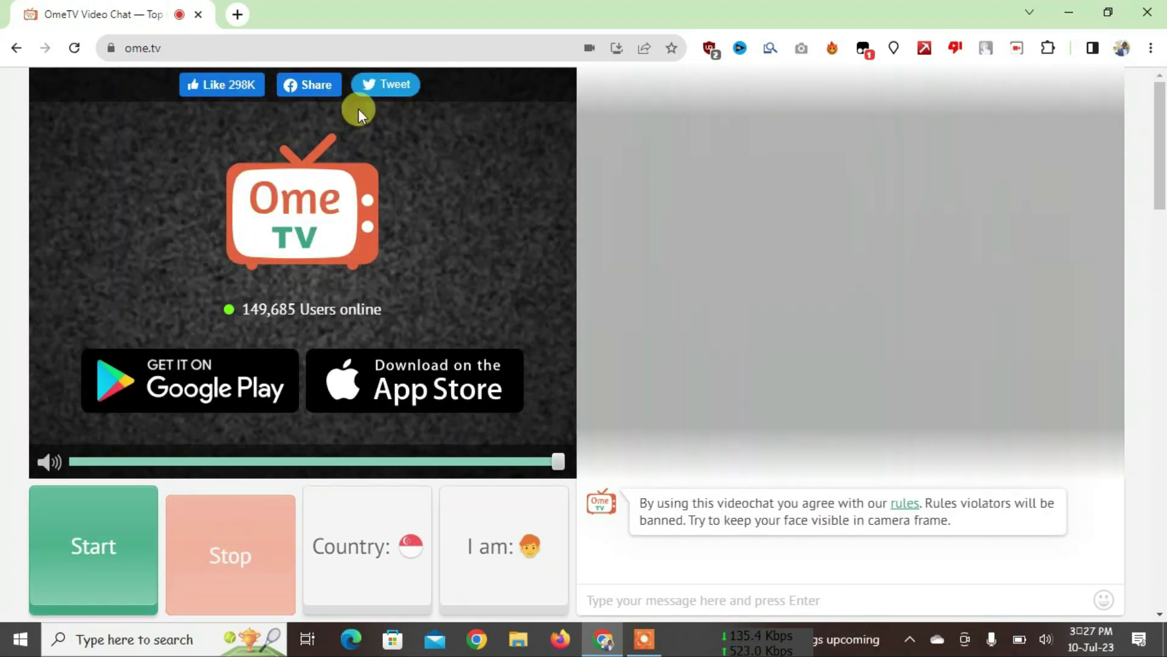
# - Search Google for 'video pop out extension' and open the Video Popout result
pyautogui.hotkey('ctrl', 't')
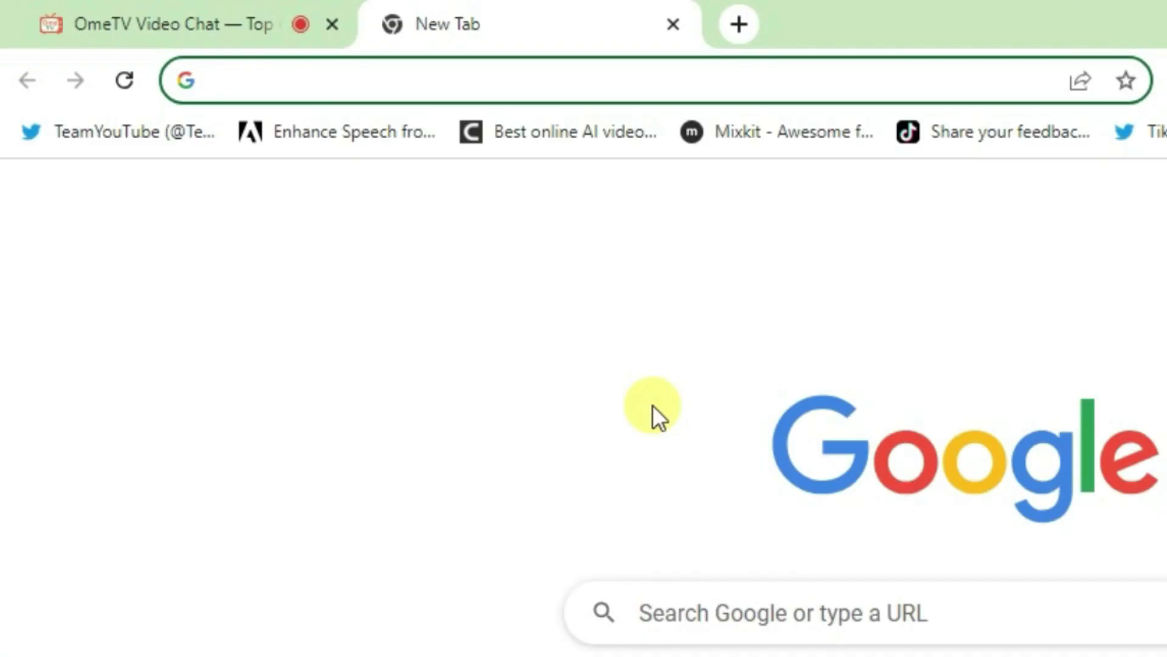
pyautogui.write('vid')
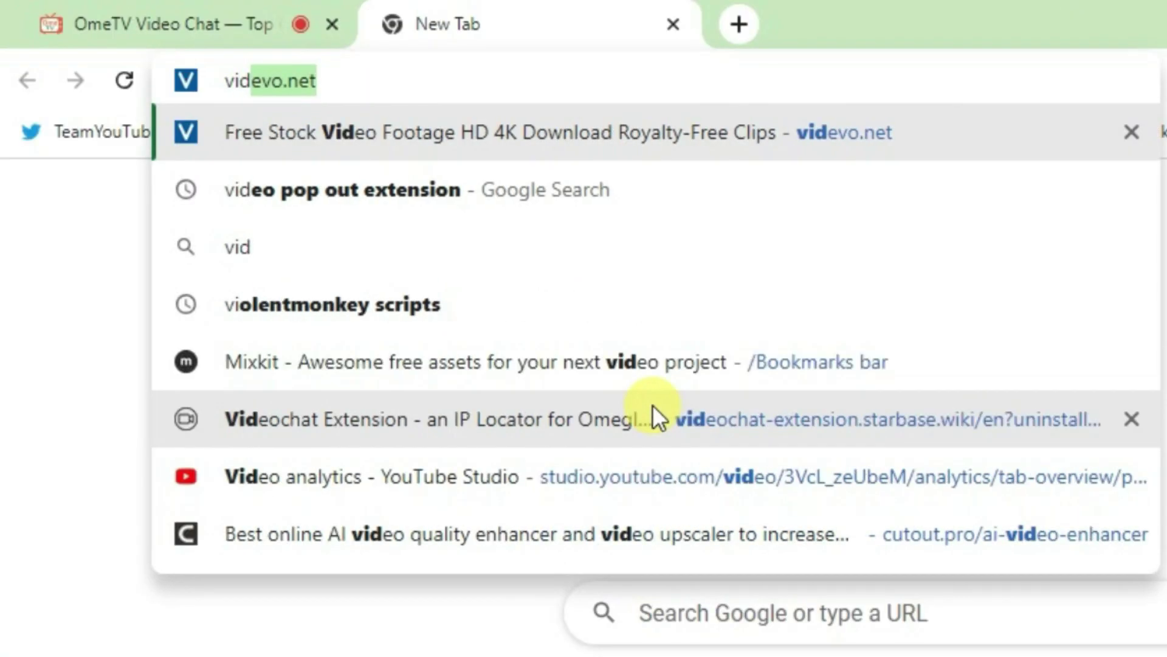
pyautogui.write('eo po')
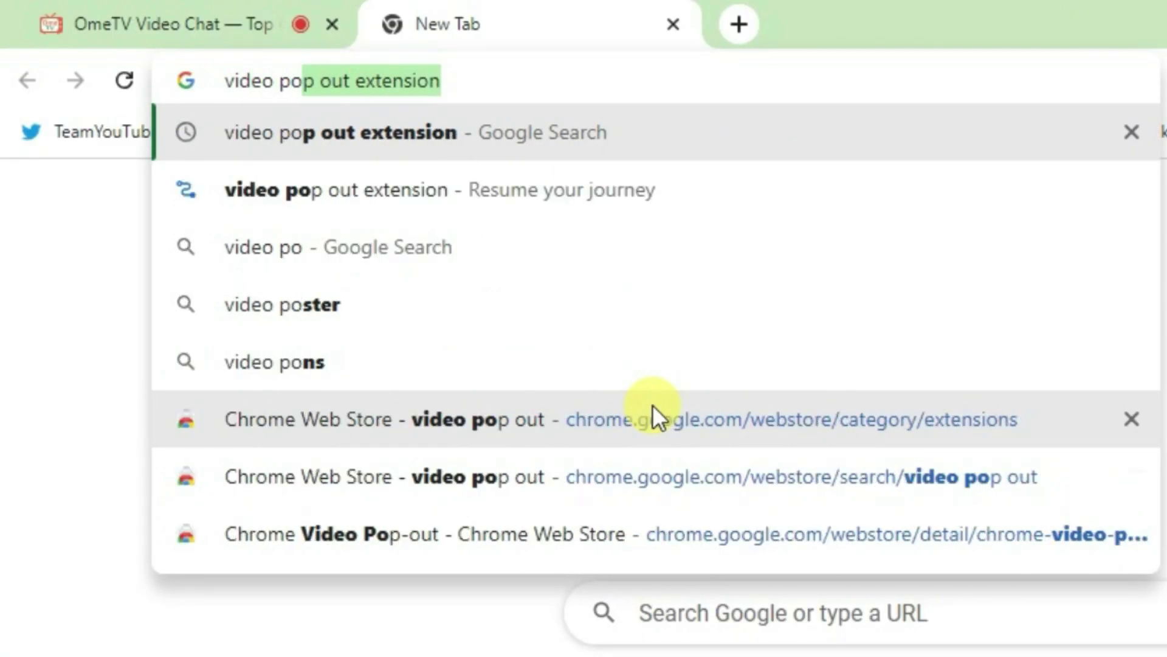
pyautogui.press('Return')
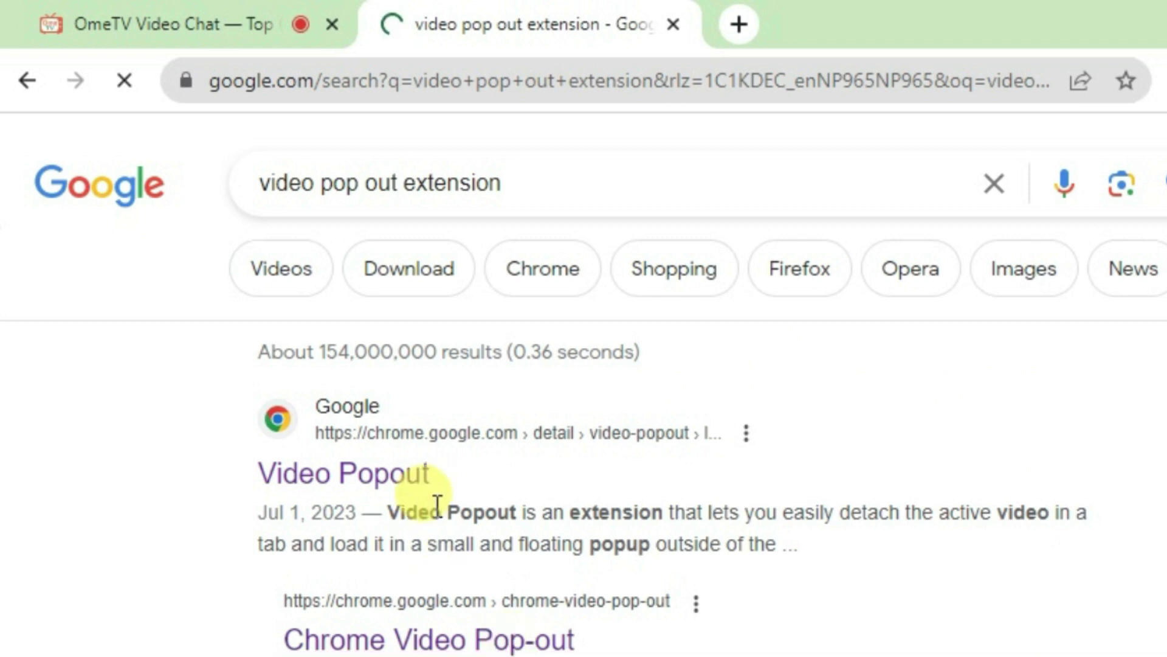
pyautogui.click(322, 474)
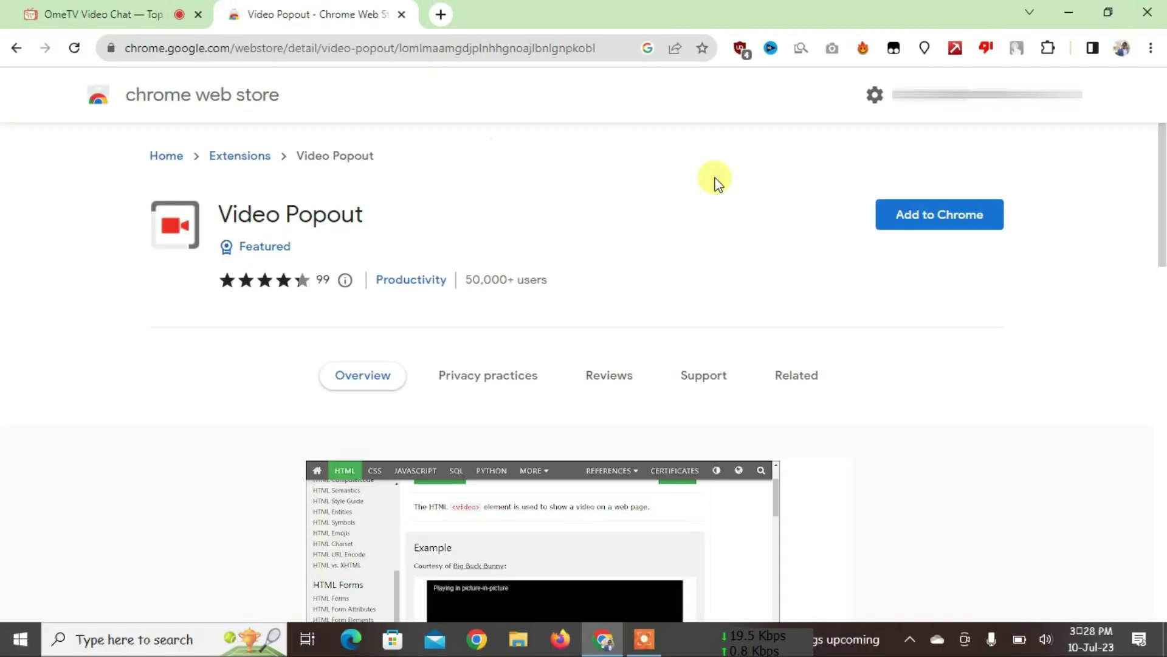
# - Add Video Popout to Chrome and confirm the extension permission prompt
pyautogui.click(914, 218)
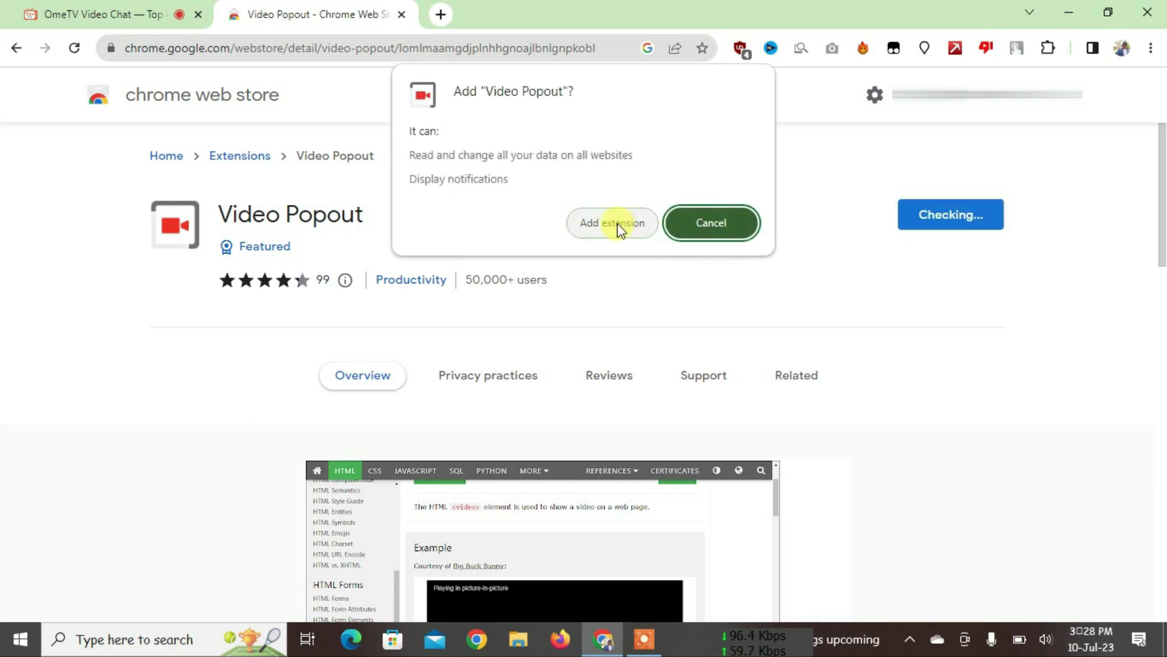
pyautogui.click(609, 224)
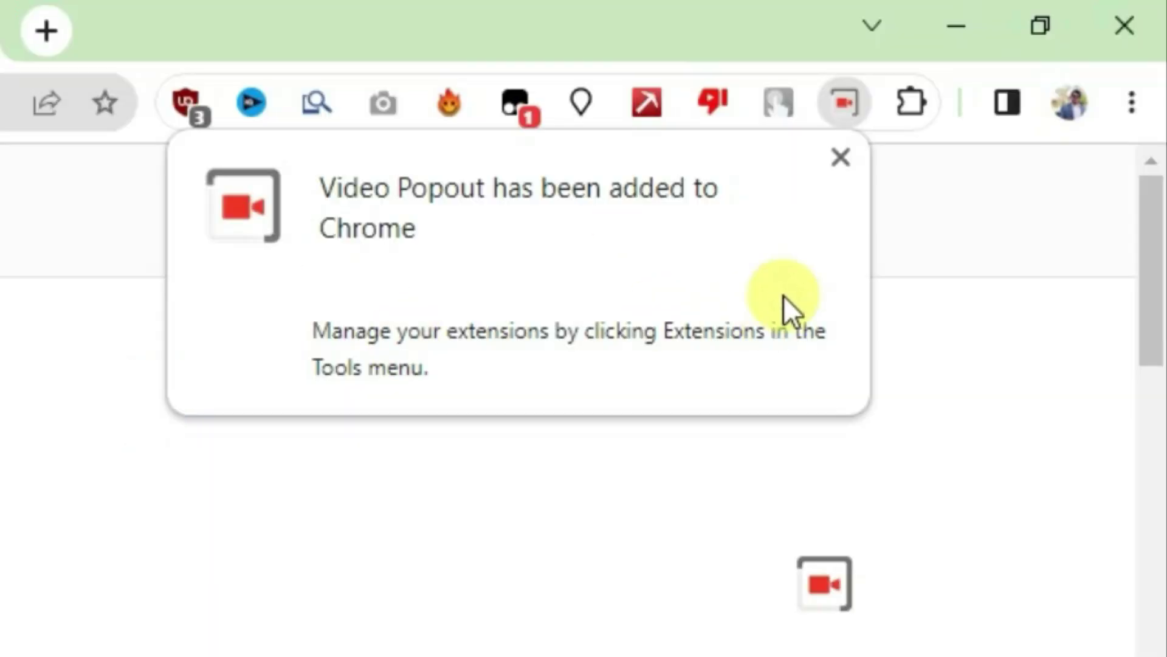
# - Dismiss the install notice, find Video Popout in the extensions menu, and close the extra tabs
pyautogui.click(848, 157)
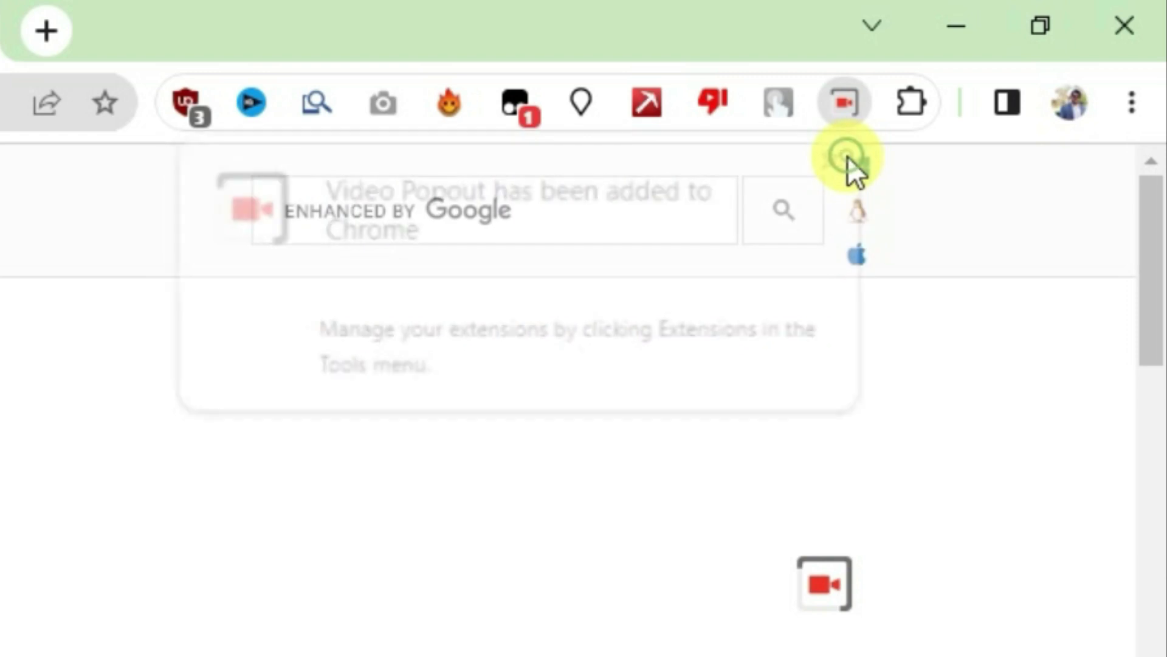
pyautogui.click(914, 100)
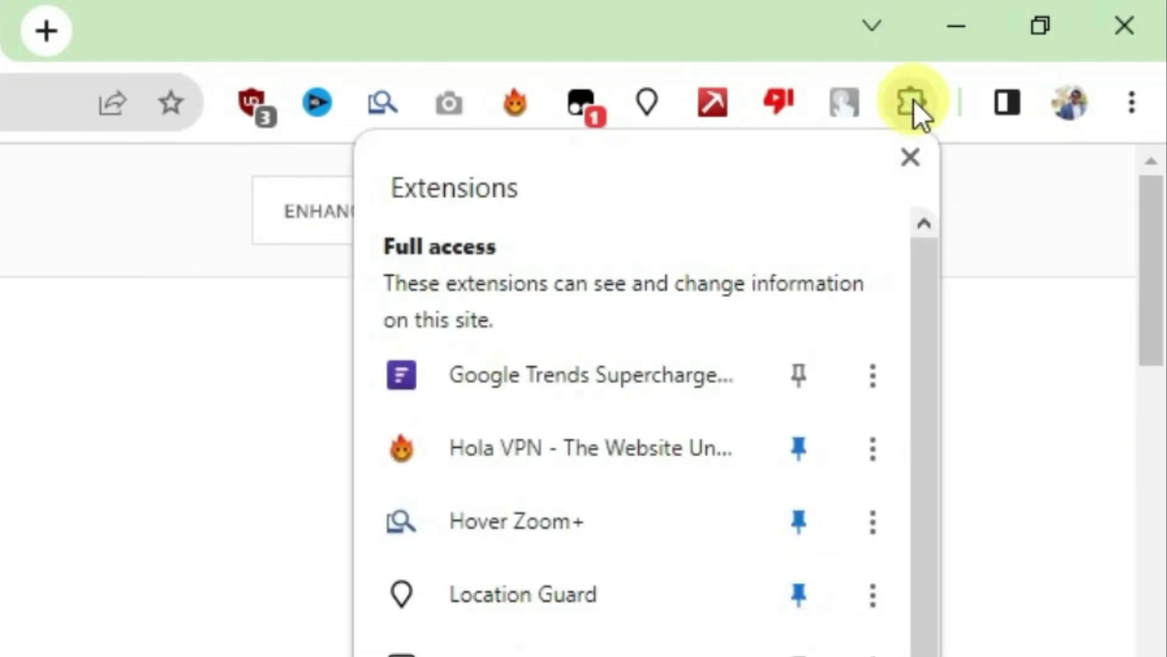
pyautogui.moveTo(929, 451); pyautogui.dragTo(920, 592)
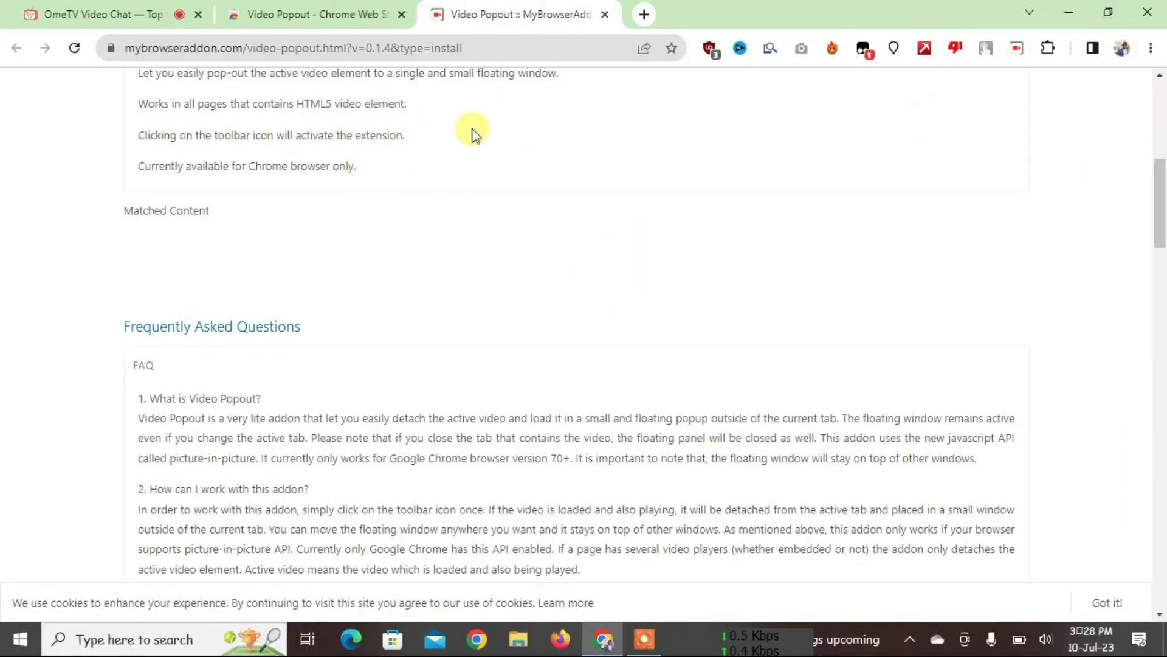
pyautogui.hotkey('ctrl', 'w')
pyautogui.hotkey('ctrl', 'w')
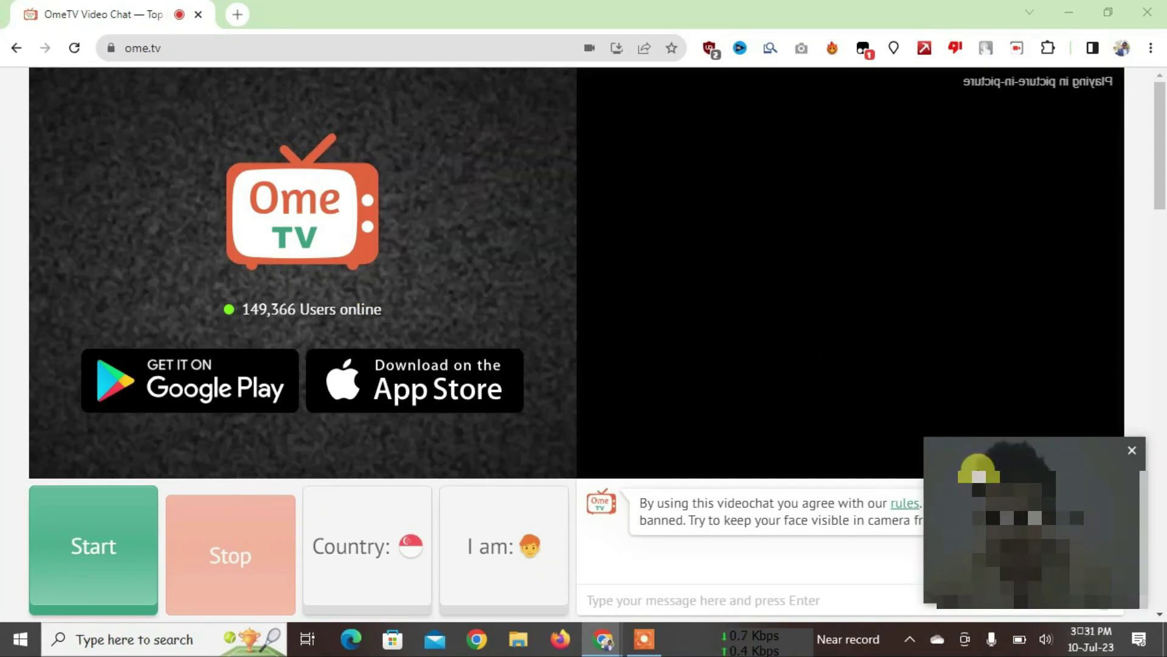
# - Close the old PiP window, start a new chat, and pop the partner's video out with Video Popout
pyautogui.click(1131, 447)
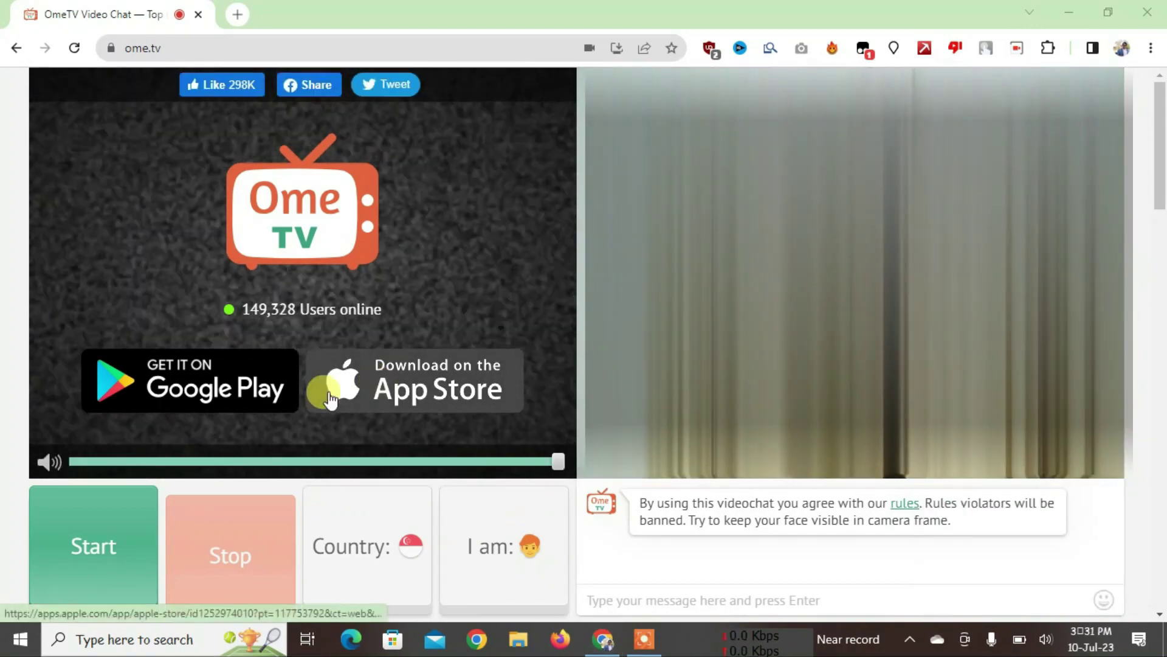
pyautogui.click(133, 544)
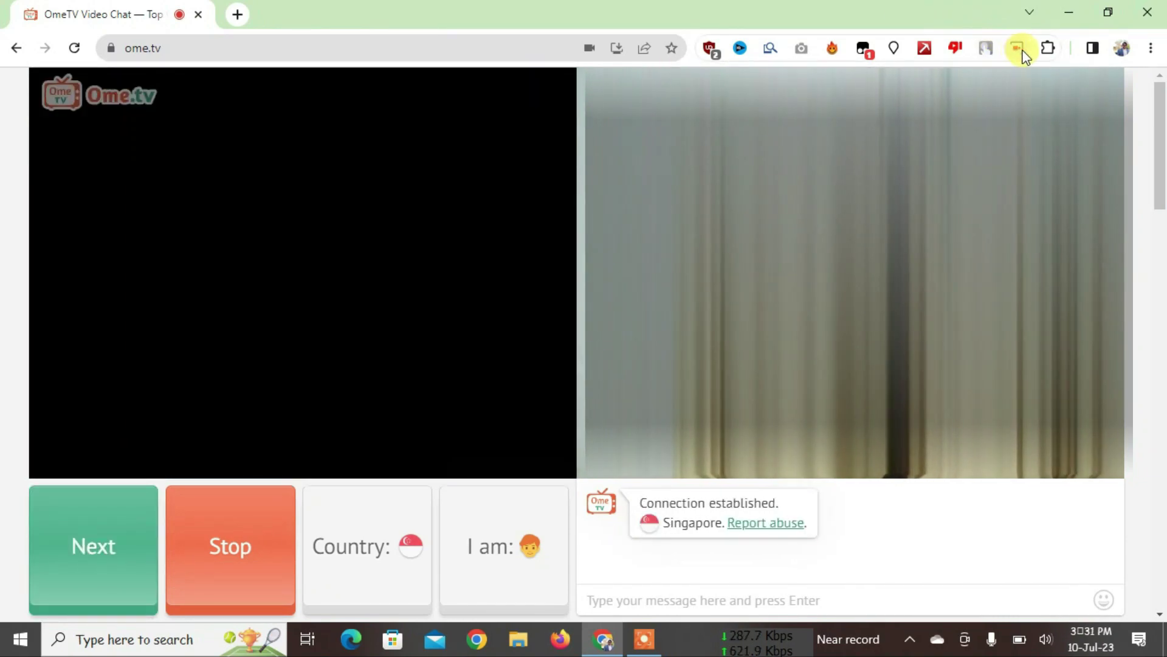
pyautogui.click(1022, 51)
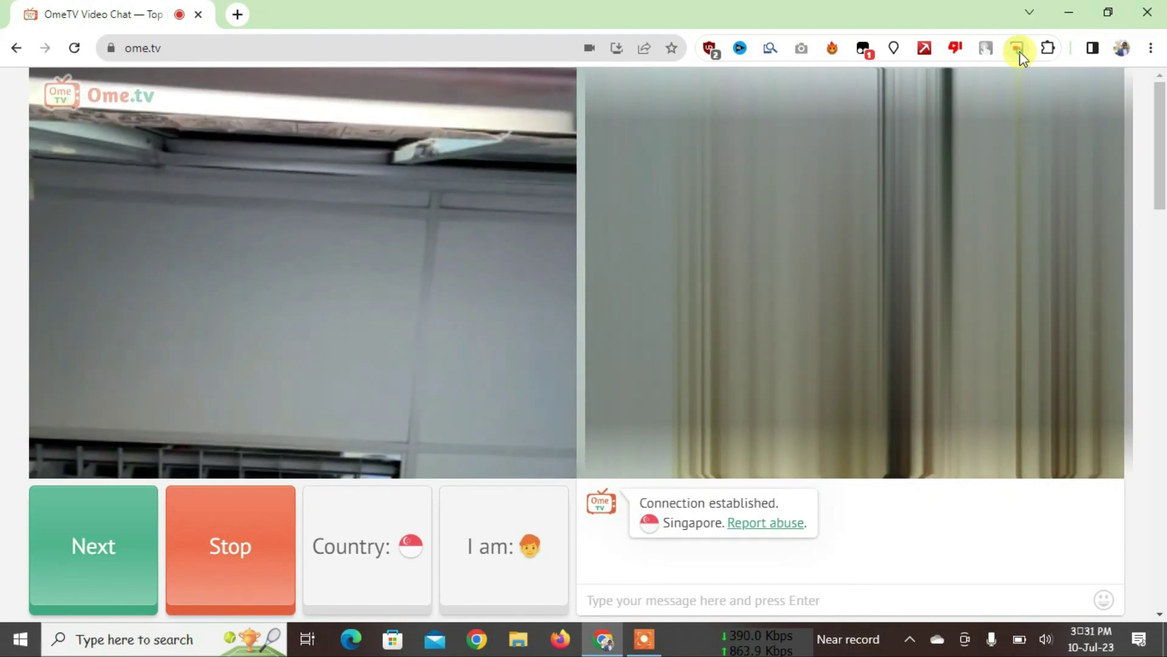
pyautogui.click(1020, 51)
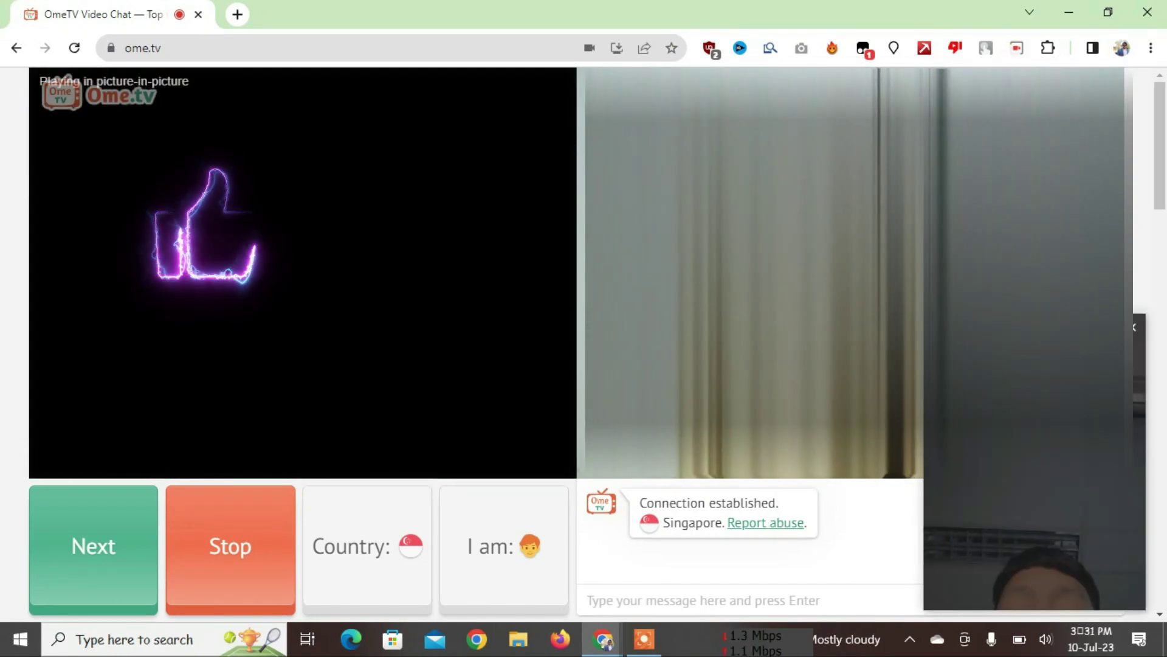
# - Minimize Chrome, drag the floating video to the top centre, and resize it from its corner
pyautogui.click(1069, 11)
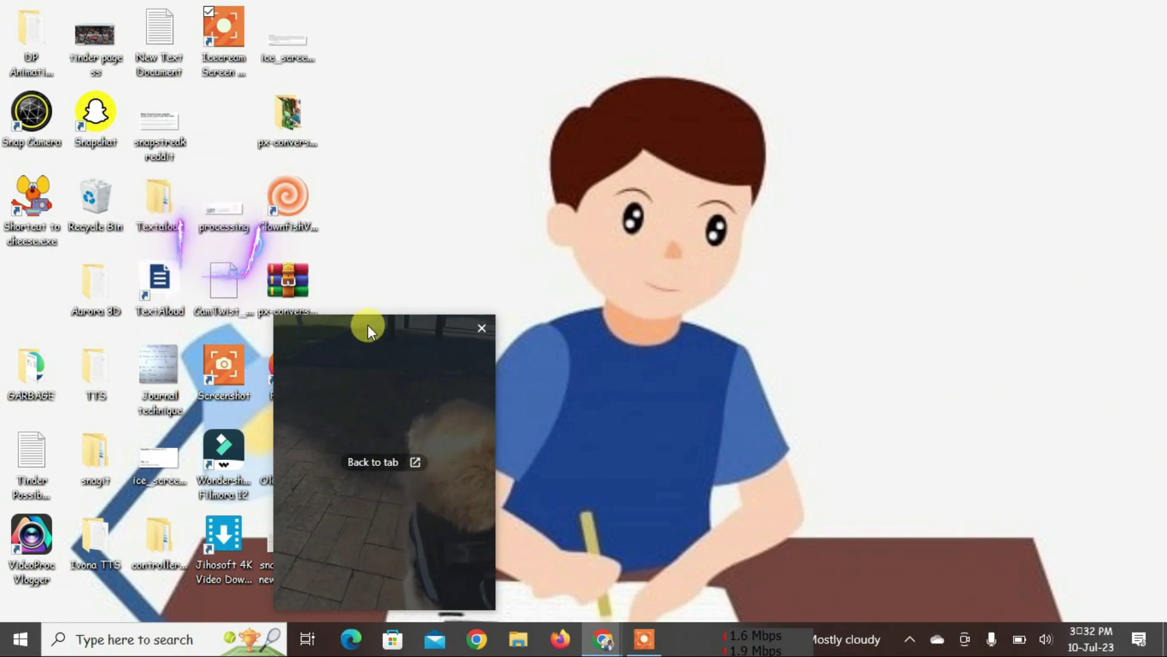
pyautogui.moveTo(372, 330); pyautogui.dragTo(523, 125)
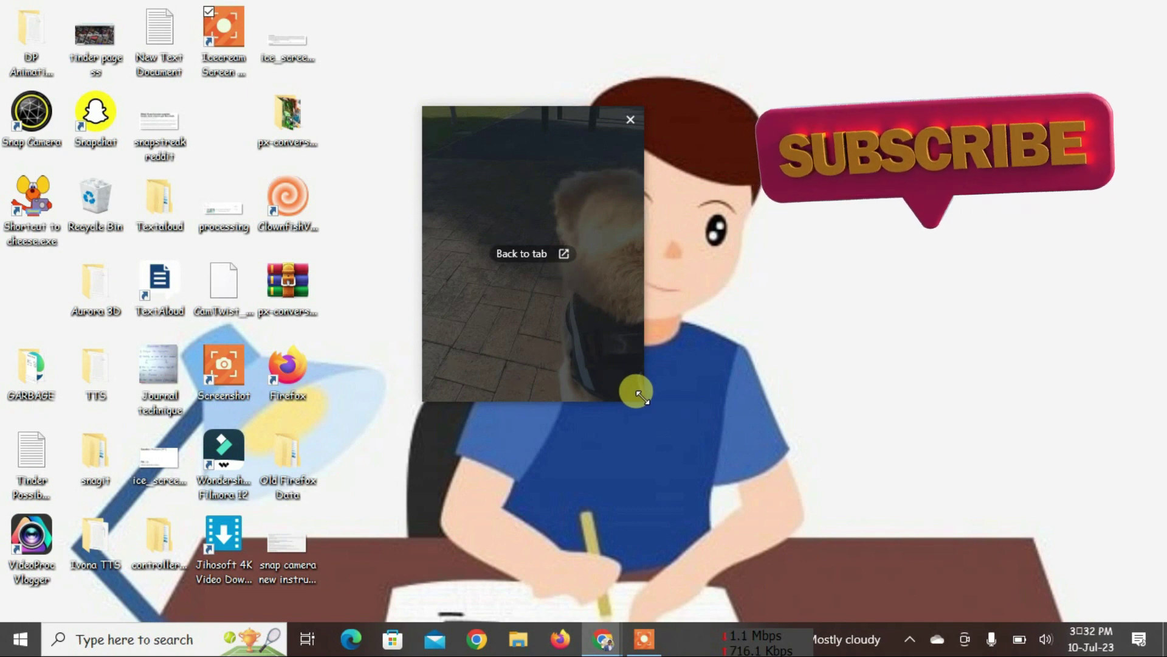
pyautogui.moveTo(637, 392); pyautogui.dragTo(639, 306)
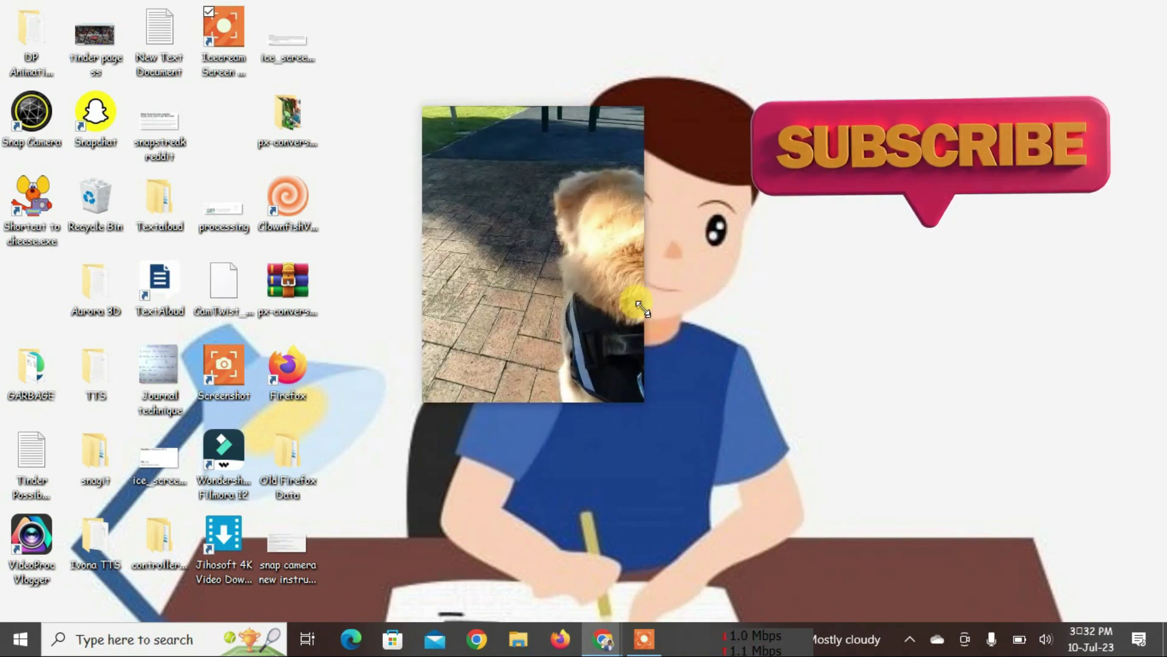